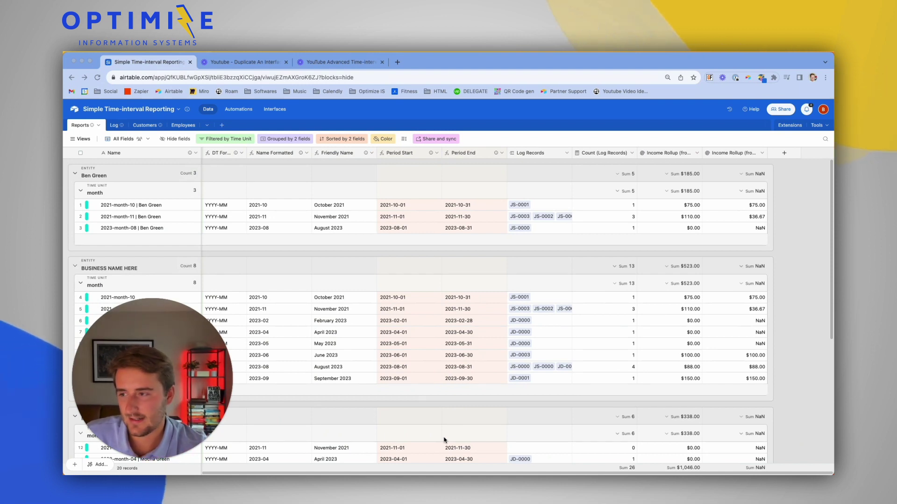
- Open the interface designer, landing on Interface 2's Dashboard copy page
click(275, 109)
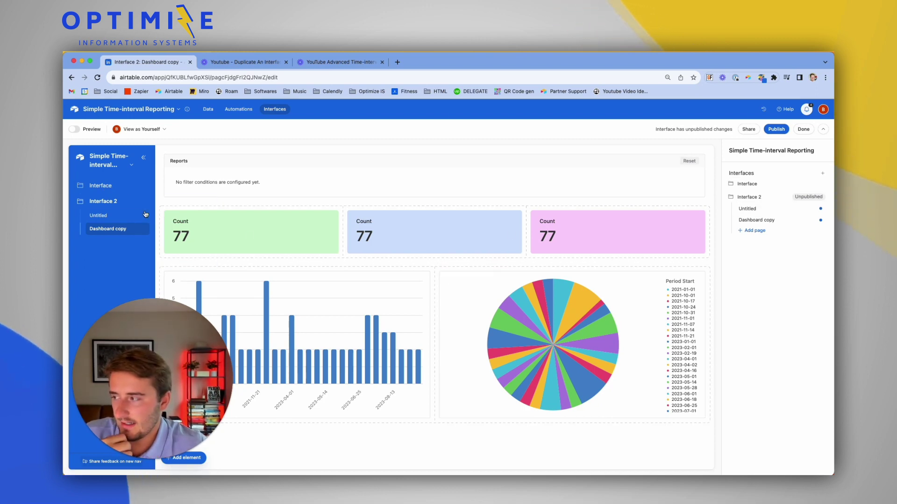
click(112, 216)
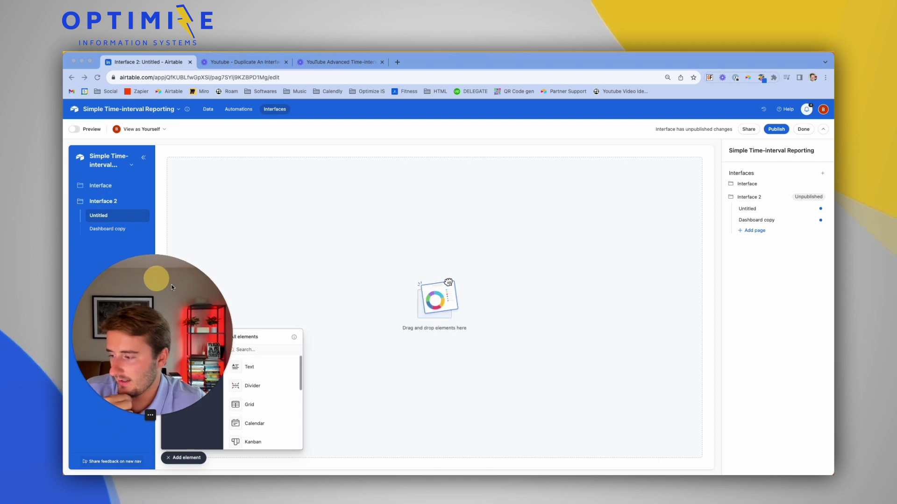
- Place an editable grid of the 77 Reports records on the Untitled page and start another page
click(270, 405)
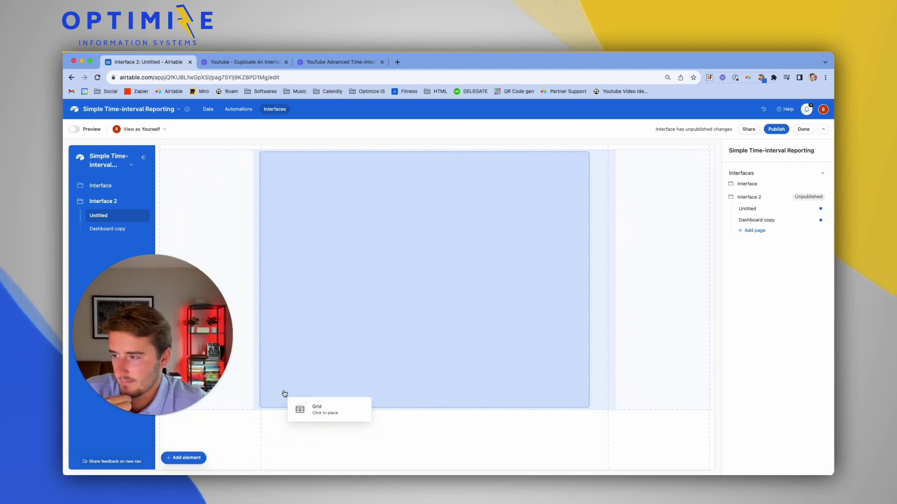
click(285, 391)
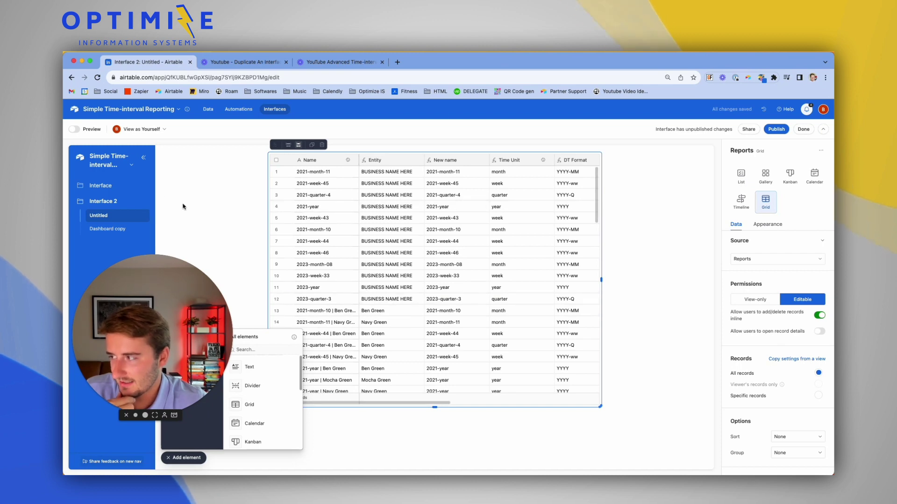
click(184, 458)
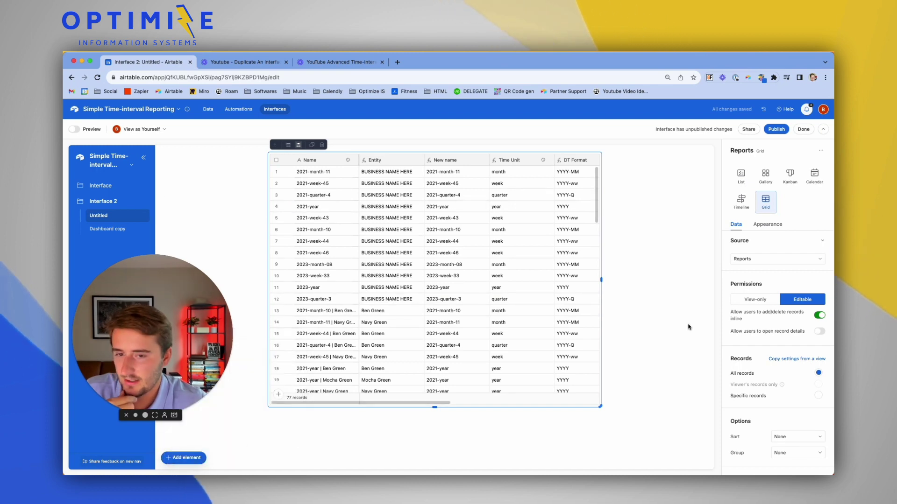
click(660, 251)
- Create a List page connected to Reports, check its 'Users can see' setting, then return to the data
click(752, 231)
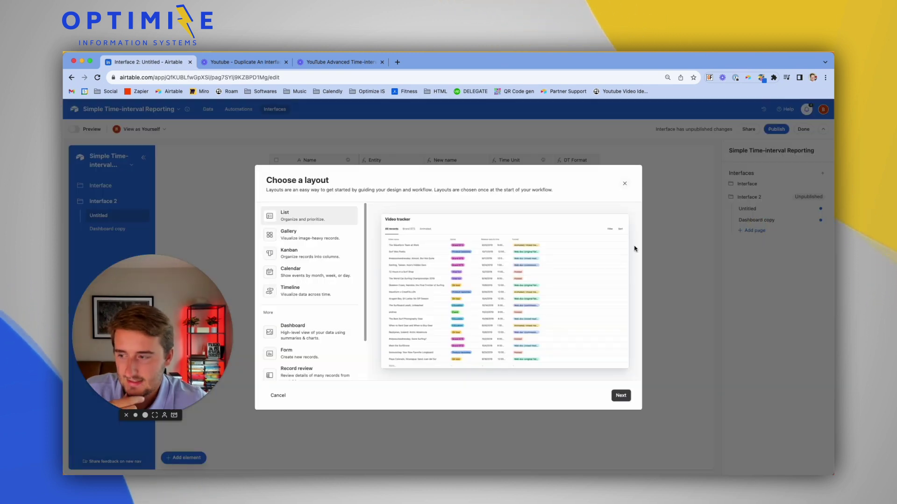
click(625, 394)
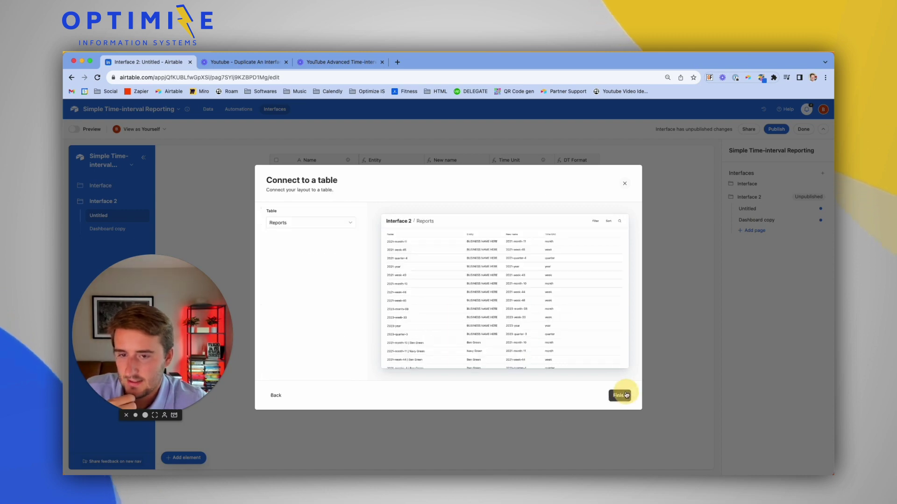
click(620, 397)
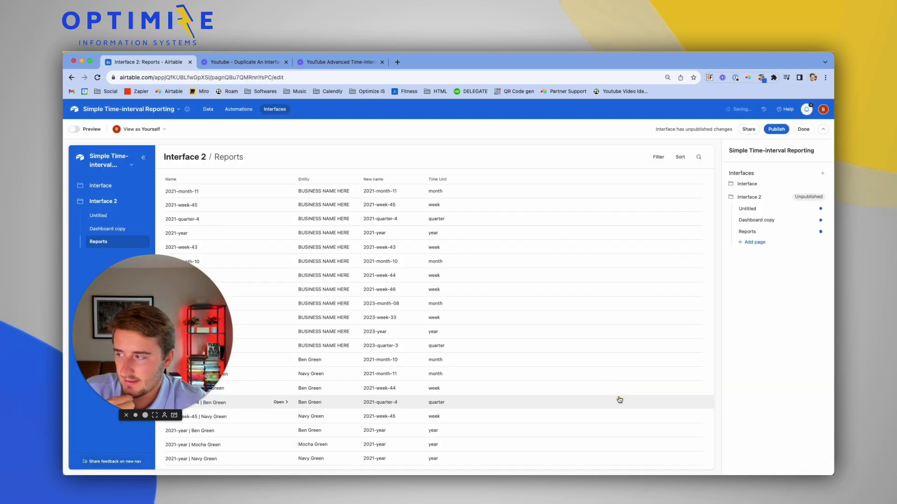
click(492, 160)
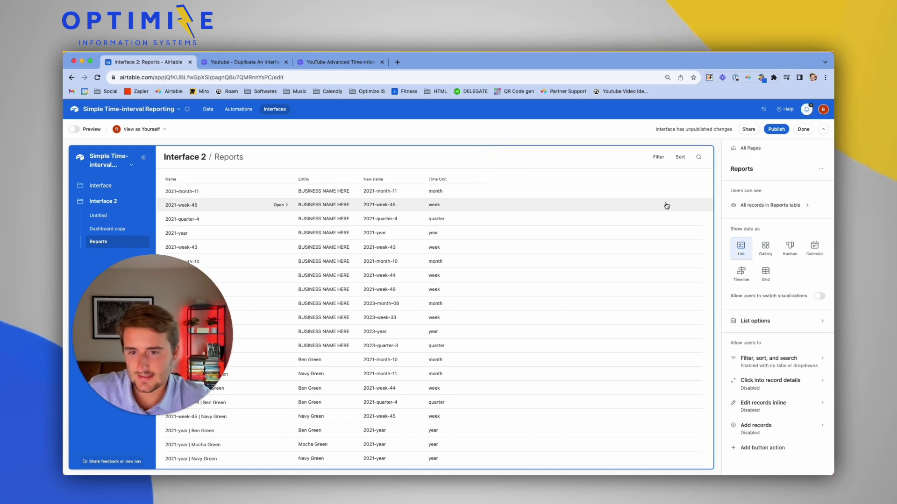
click(753, 207)
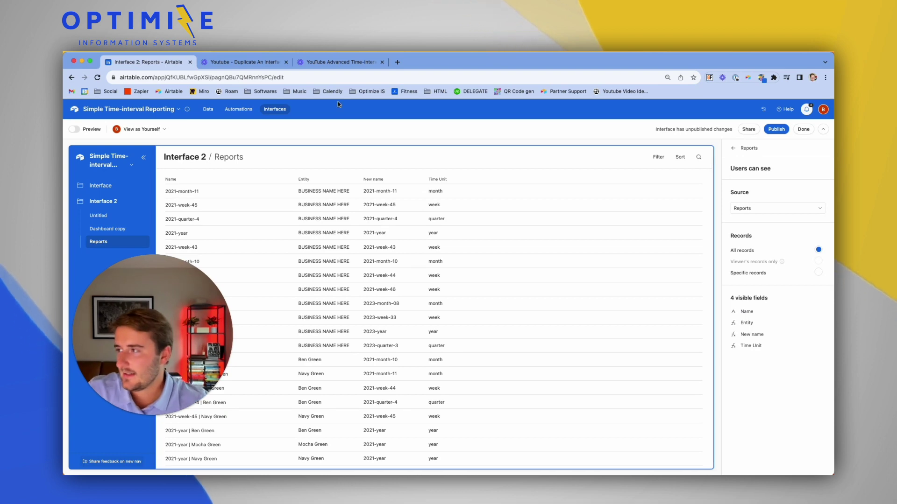
click(209, 111)
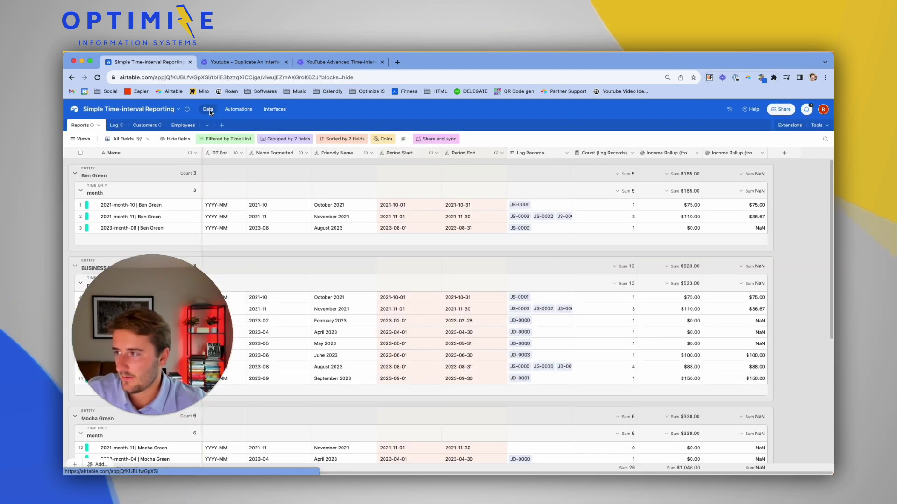
- Add a Collaborator user field to the Customers table
click(135, 126)
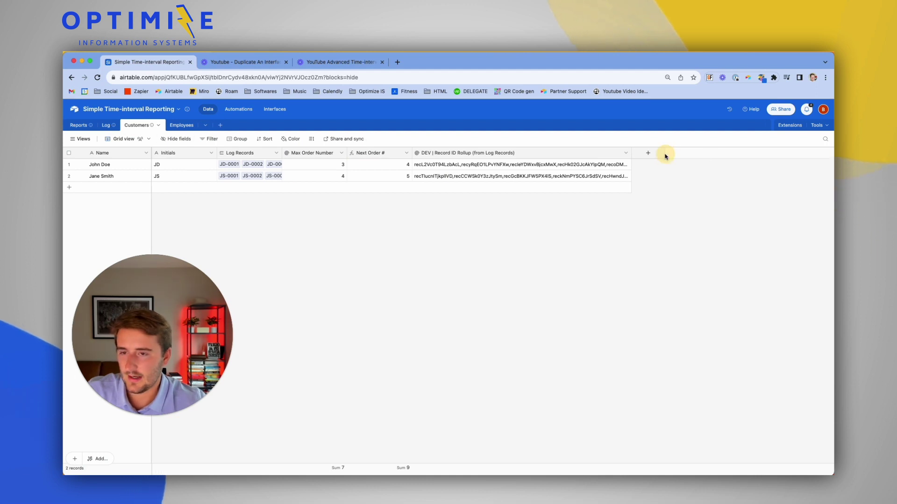
click(648, 152)
click(686, 293)
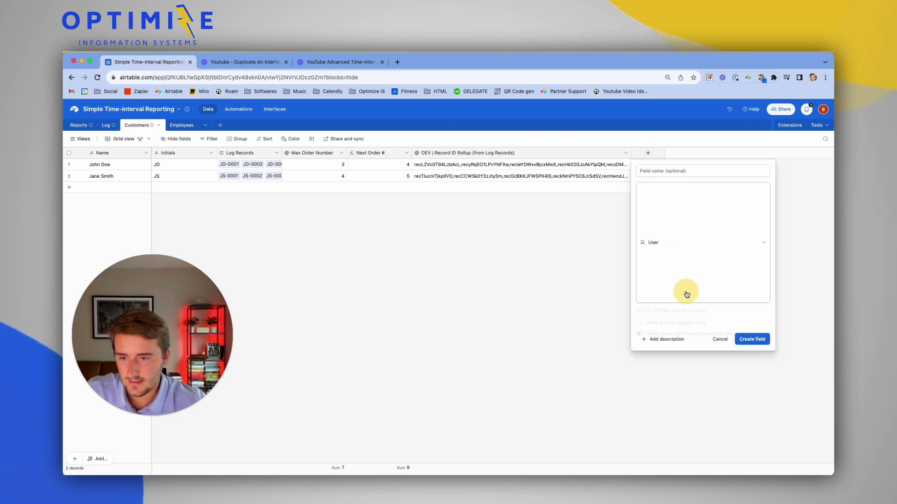
click(746, 243)
- Assign a collaborator to the first customer and head back to the interface editor
click(640, 165)
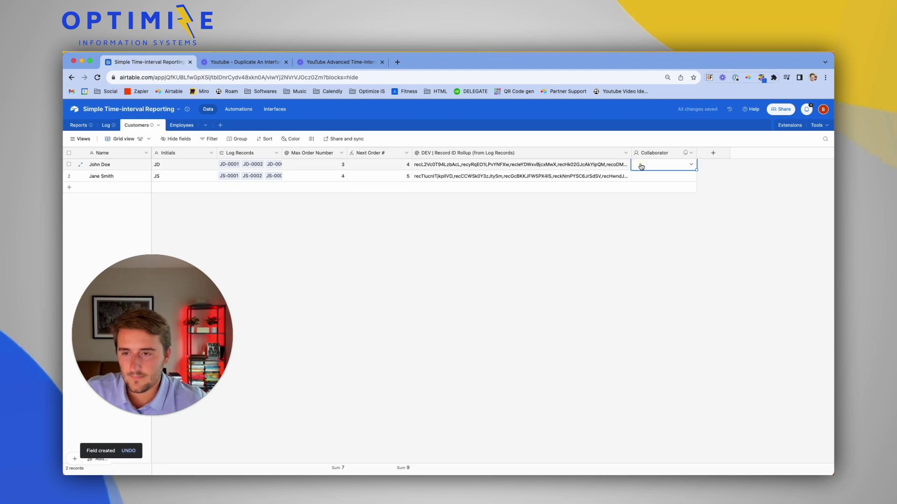
click(640, 166)
click(663, 209)
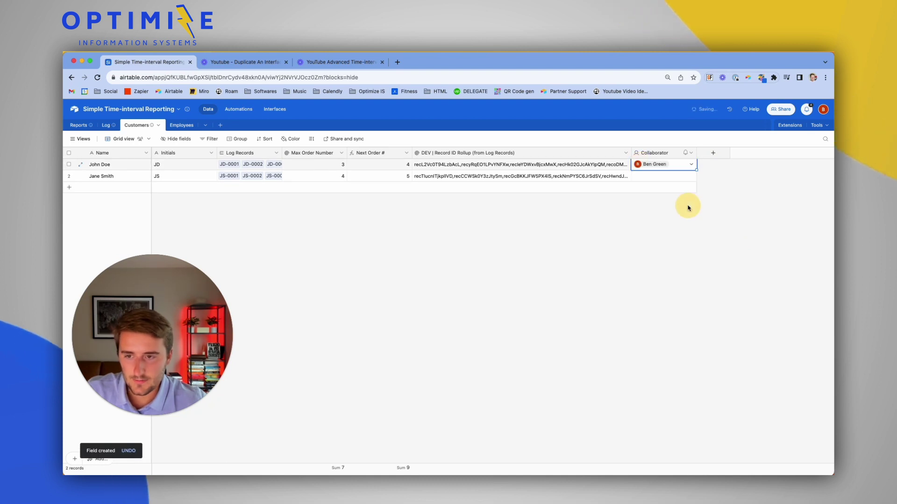
click(641, 176)
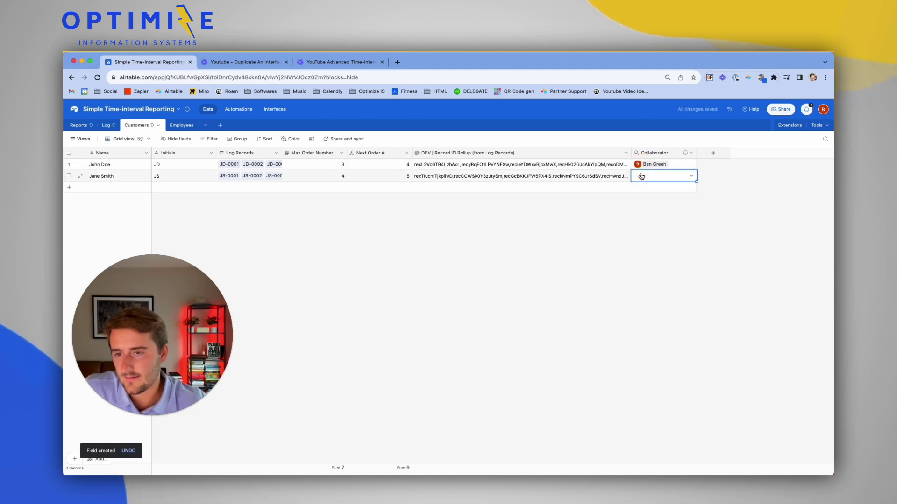
click(274, 109)
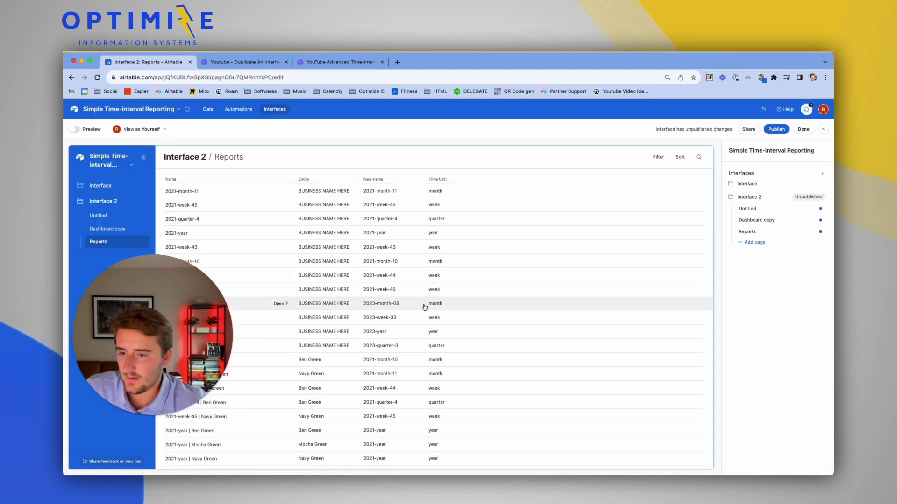
- Create a List page in Interface 2 connected to the Customers table
click(750, 242)
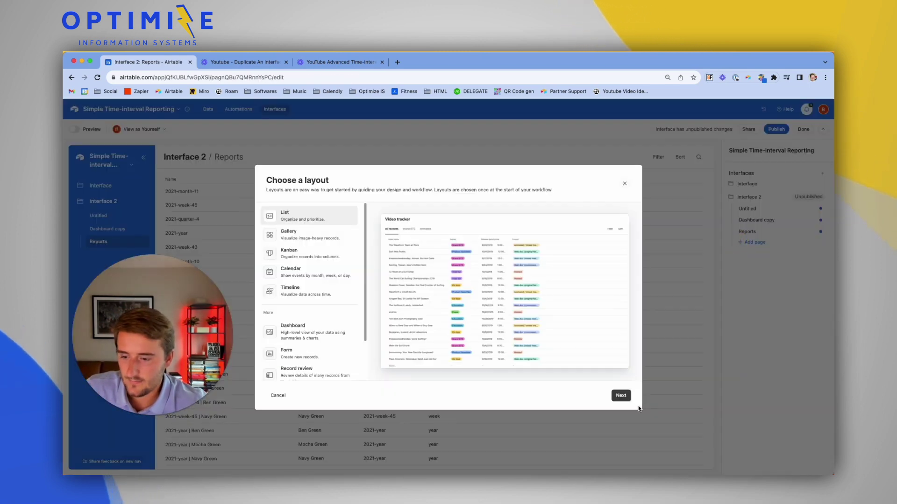
click(621, 396)
click(328, 226)
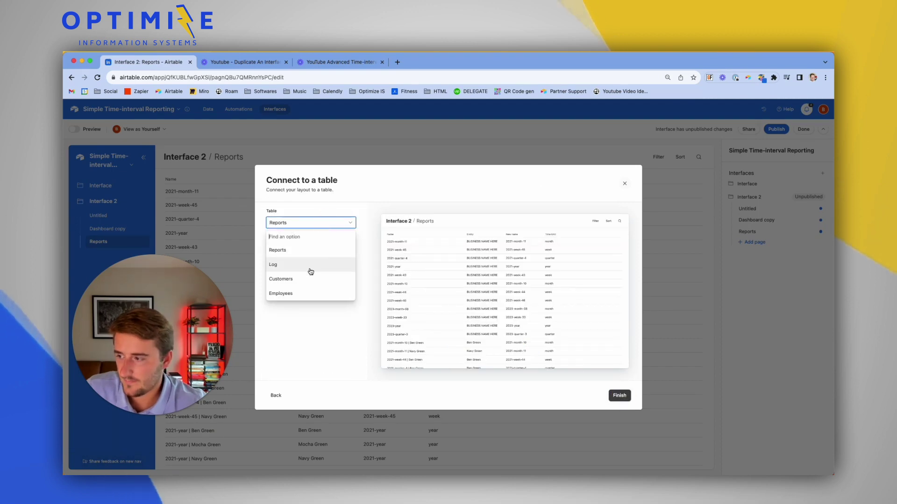
click(306, 274)
click(615, 393)
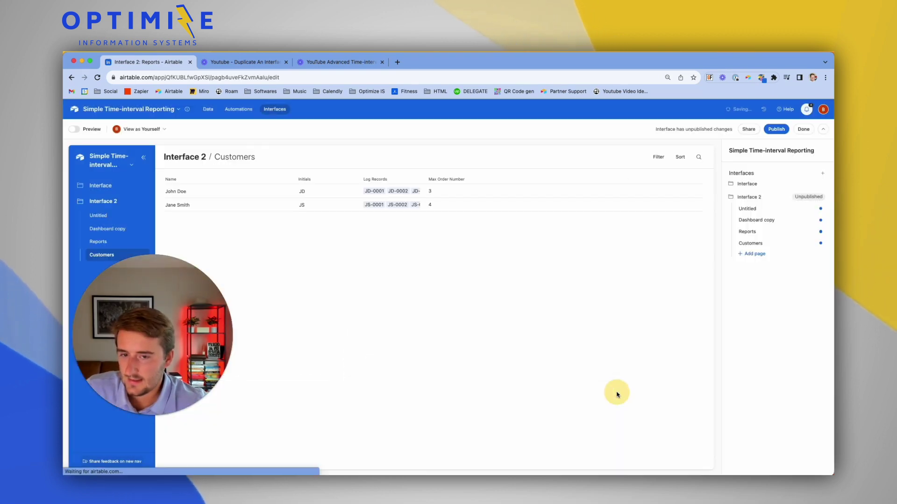
- Set the customer list's 'Users can see' to viewer's records only
click(626, 236)
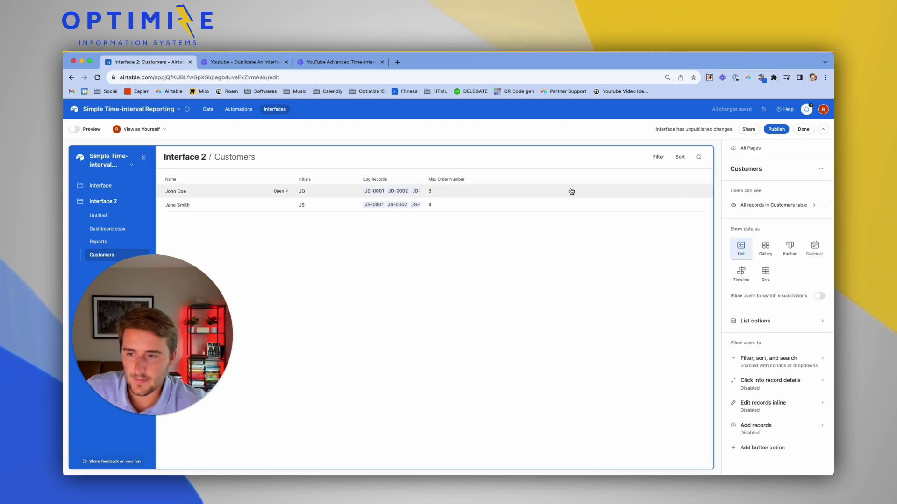
click(764, 206)
click(781, 264)
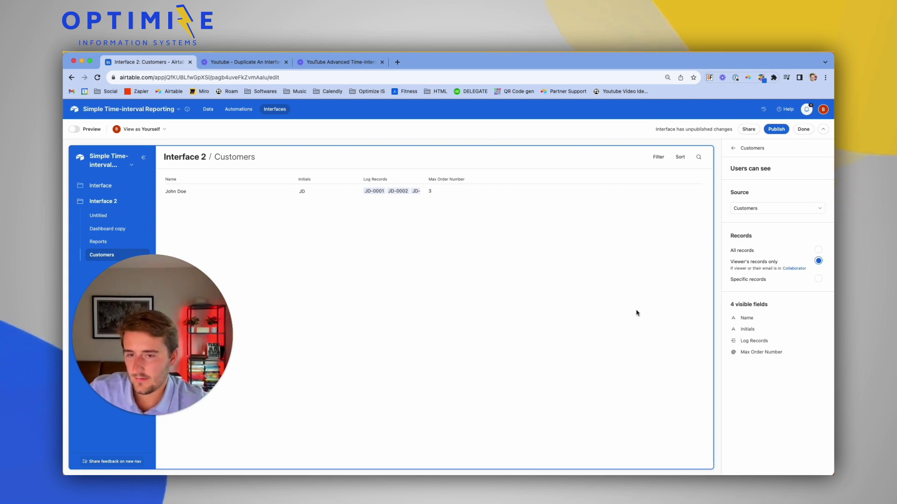
click(733, 147)
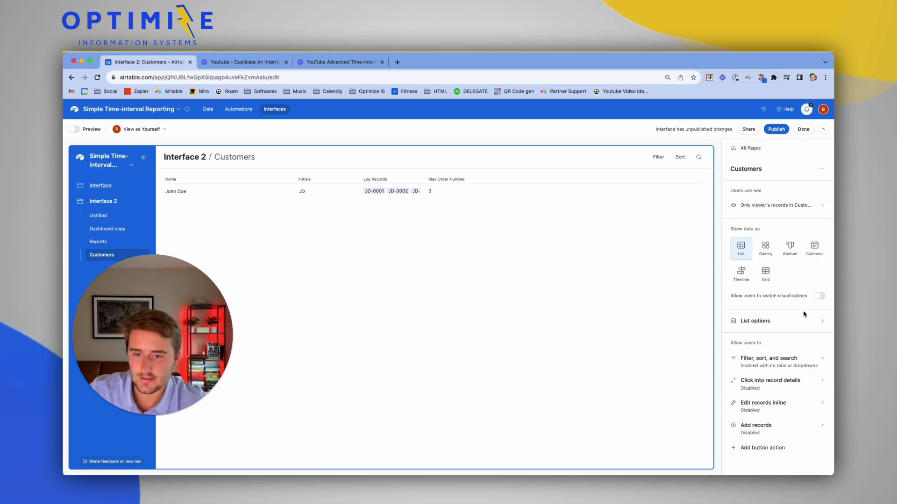
click(749, 149)
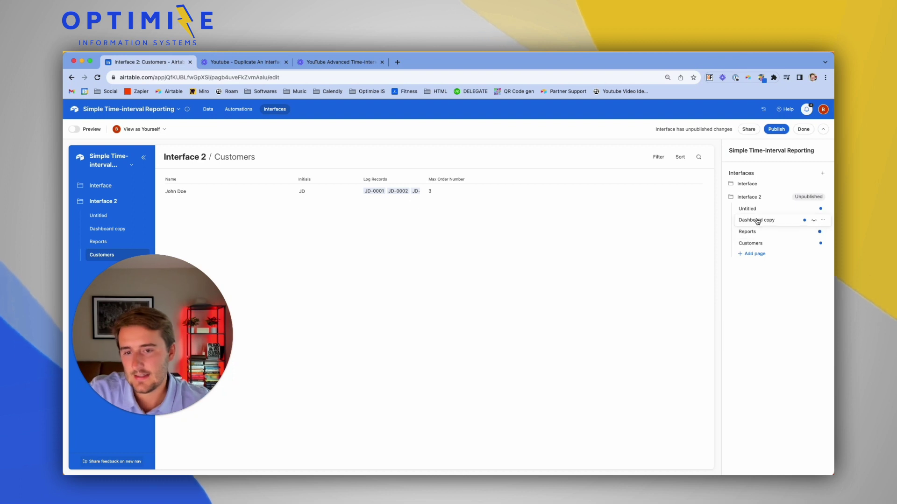
- Start renaming Interface 2 from the All Pages overview
double_click(743, 197)
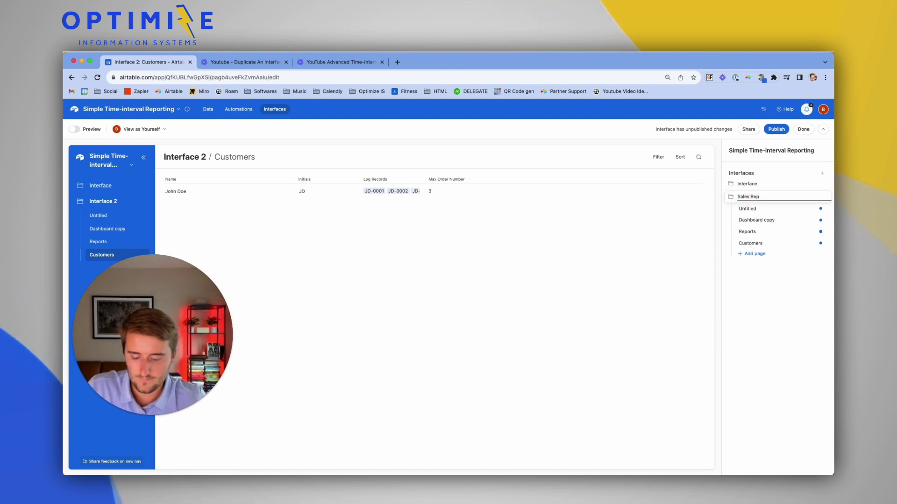
- Name Interface 2 'Sales Reps' and allow users to edit Customers records inline
text(Sales Reps)
key(Return)
click(674, 248)
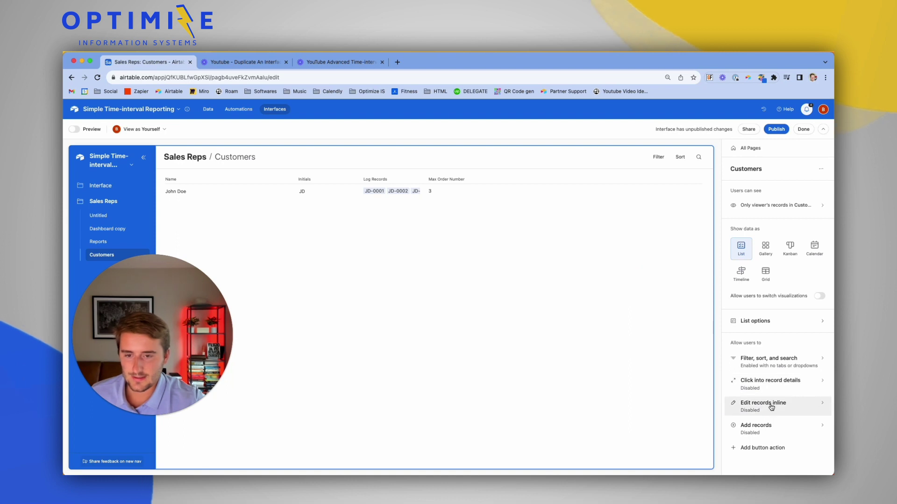
click(735, 402)
click(818, 196)
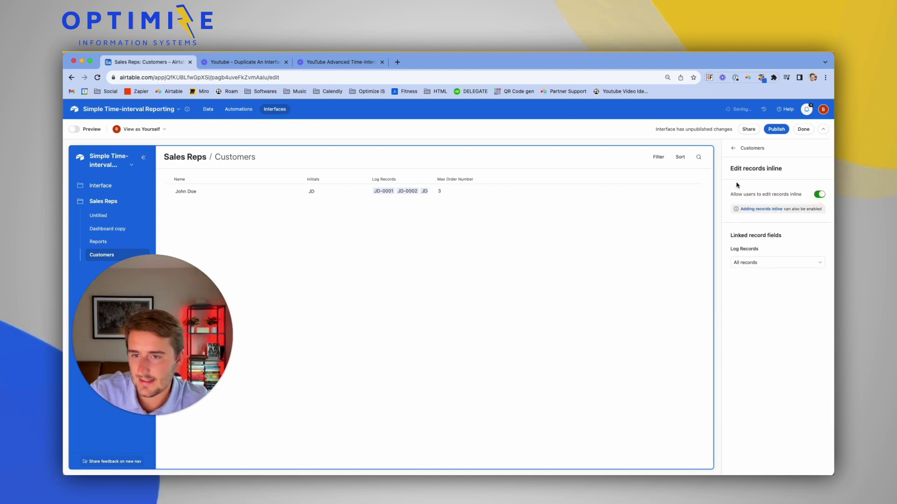
click(737, 148)
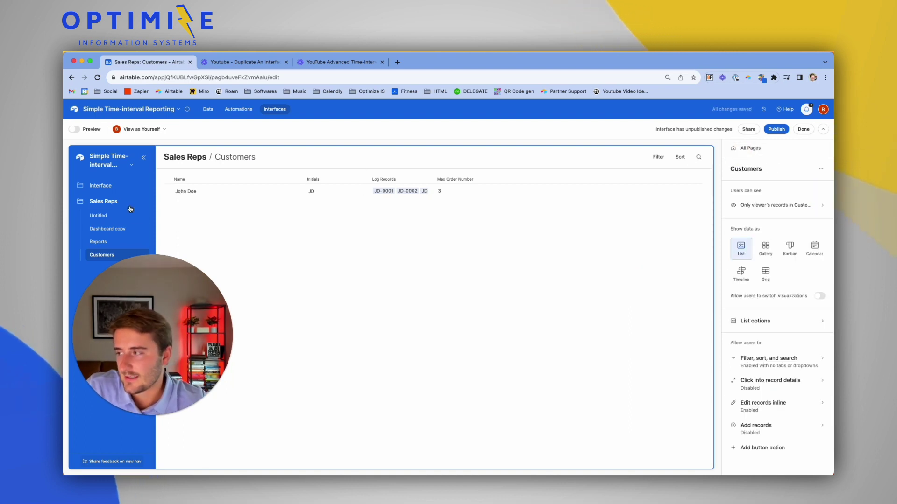
- Rename the dashboard interface to 'Owner', then go back to the Customers table data
click(105, 186)
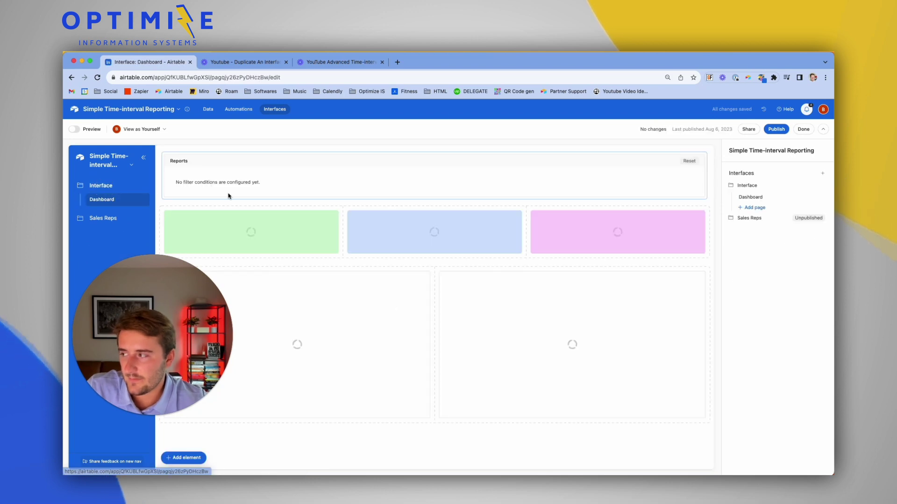
double_click(749, 185)
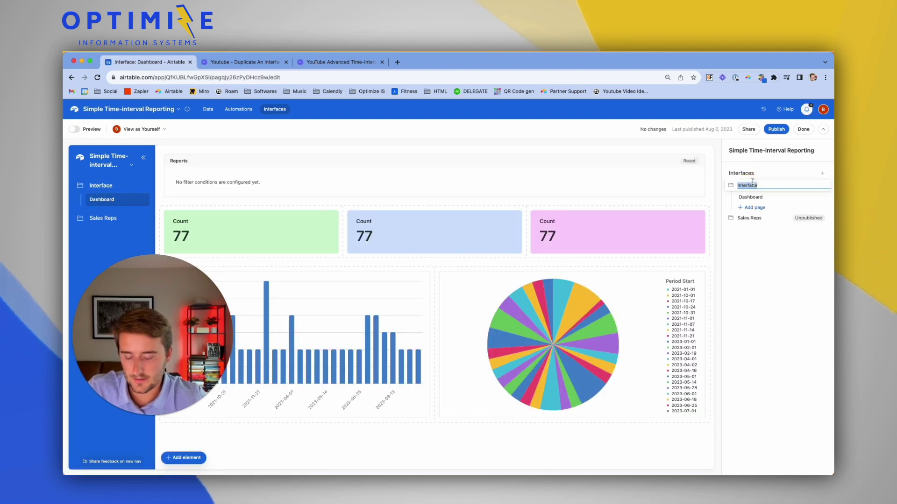
text(Owner)
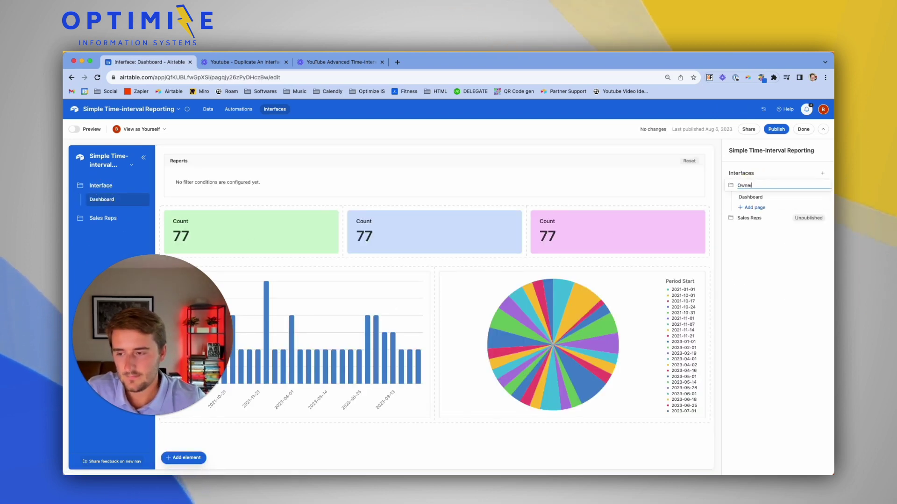
key(Return)
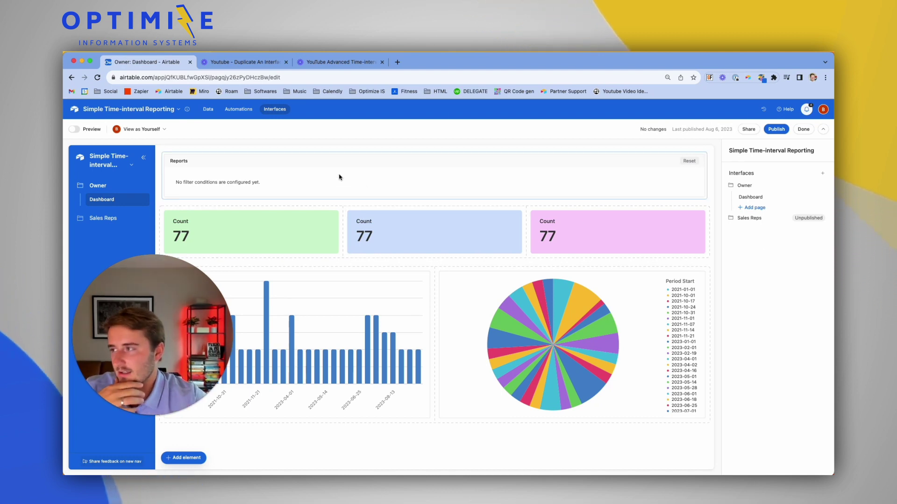
click(208, 109)
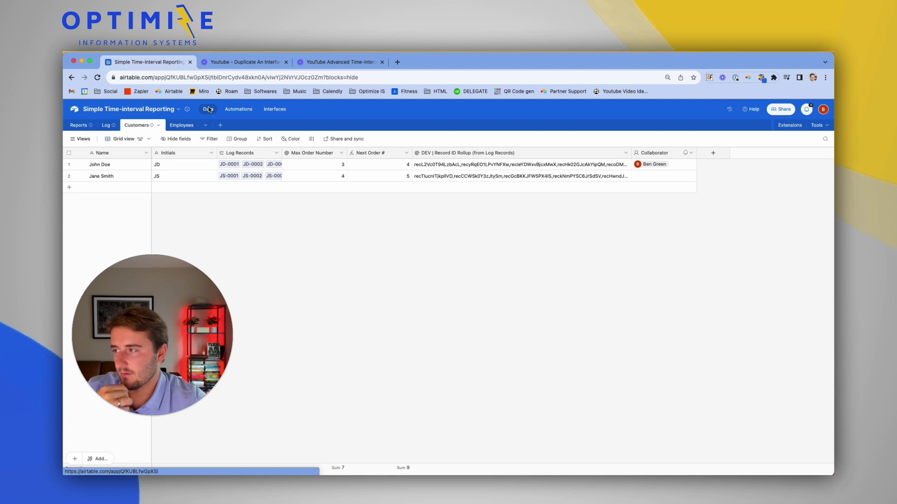
- Show the Reports table's 20 records grouped by entity and time unit
click(79, 125)
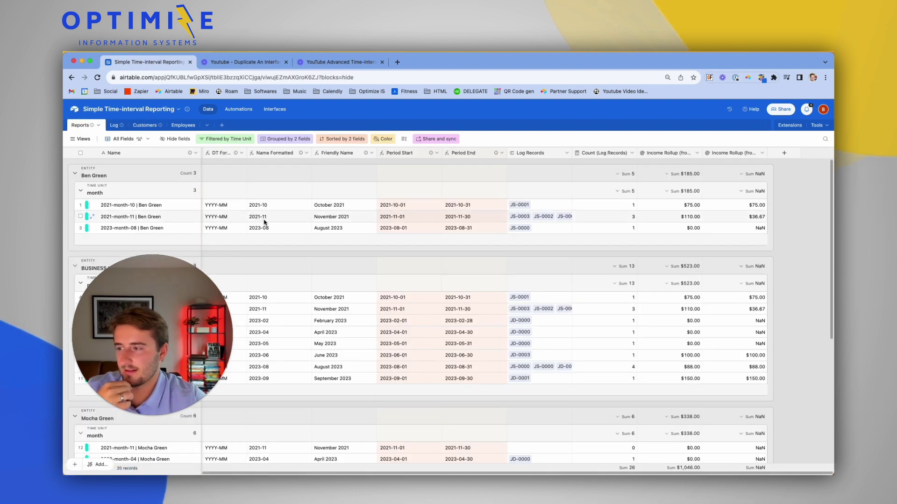